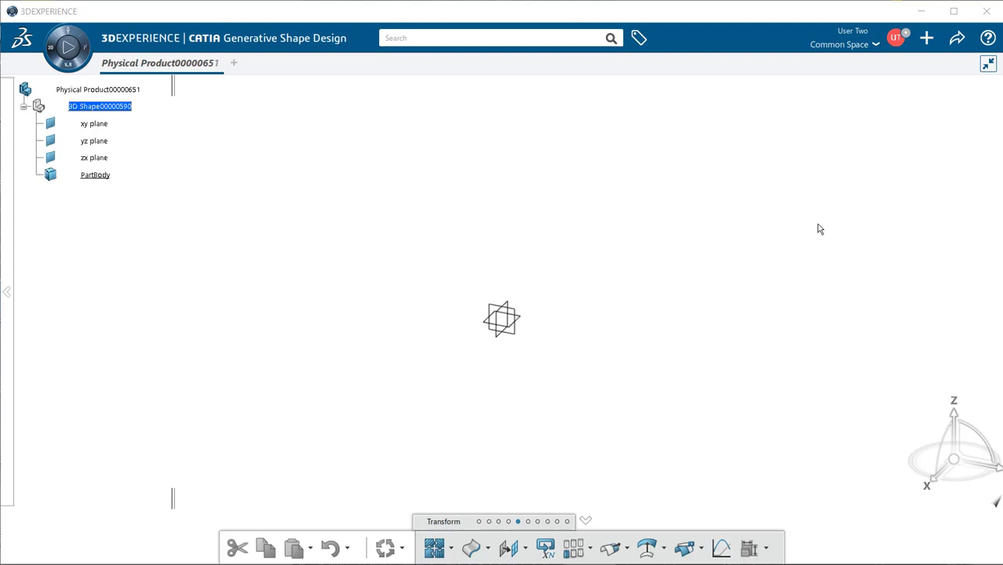
Open the CATIA File import browser from the + menu's Import options
left_click(929, 42)
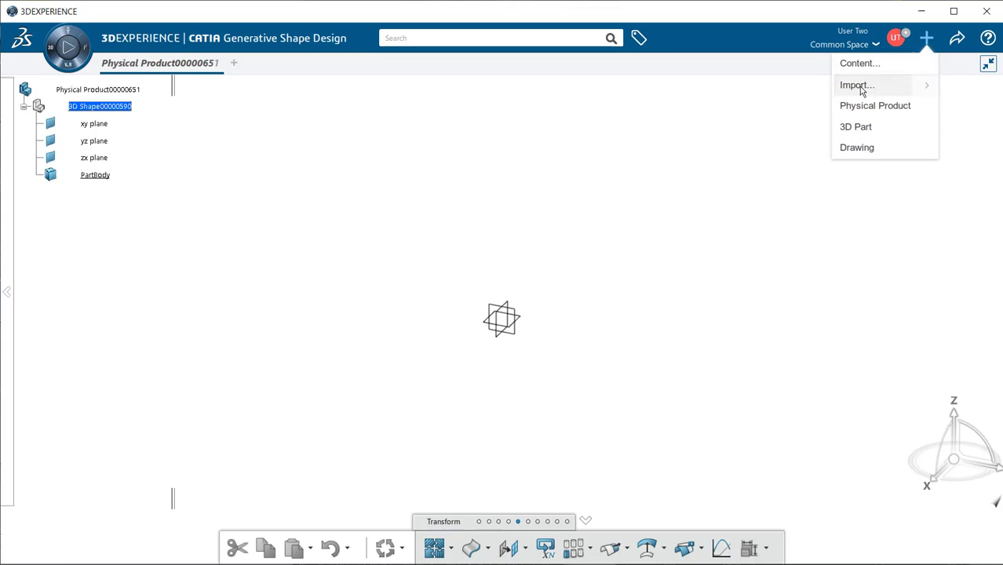
left_click(927, 88)
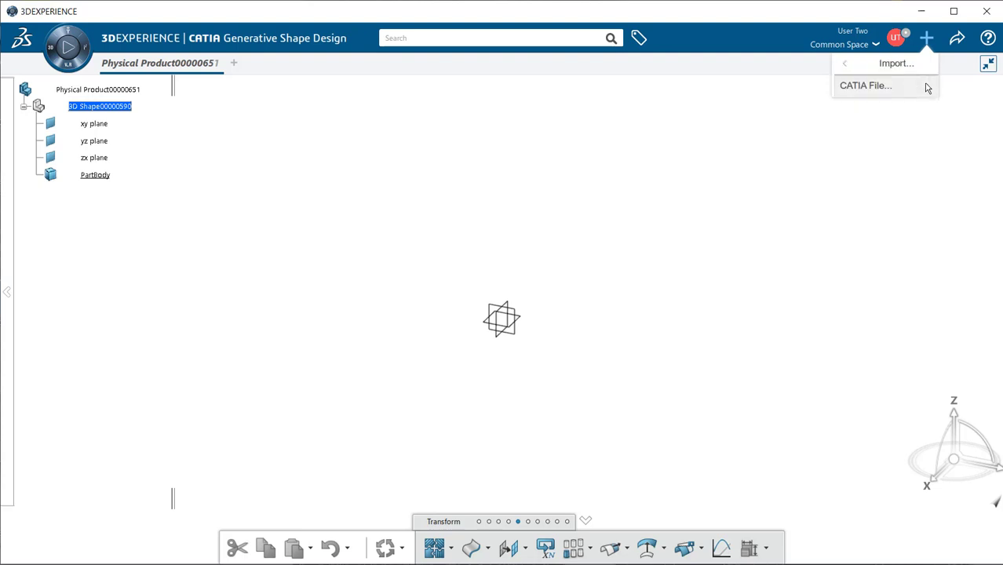
left_click(867, 87)
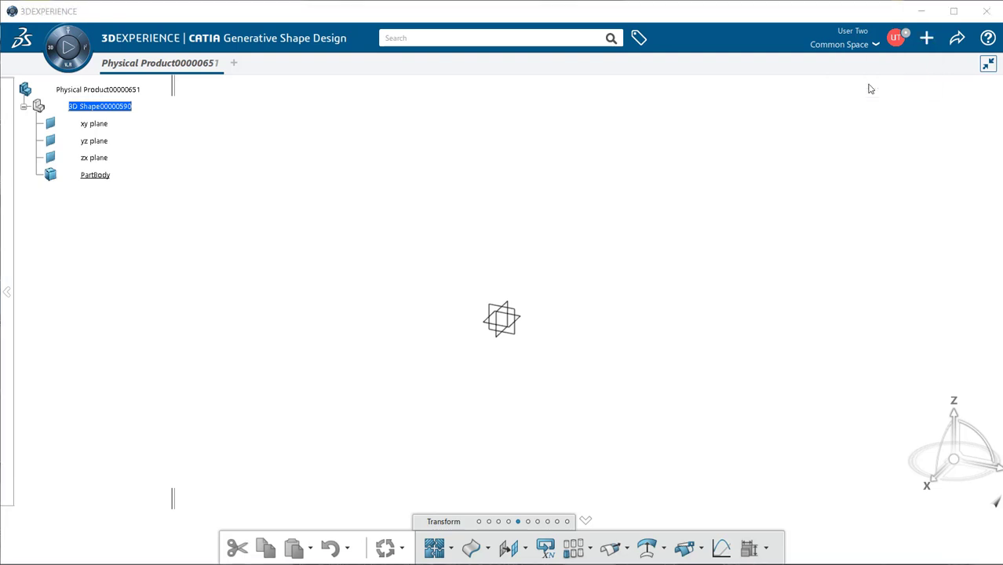
Select wireframe_connect_creation.CATPart in the Select File dialog and open it for import
left_click_drag(869, 88, 756, 59)
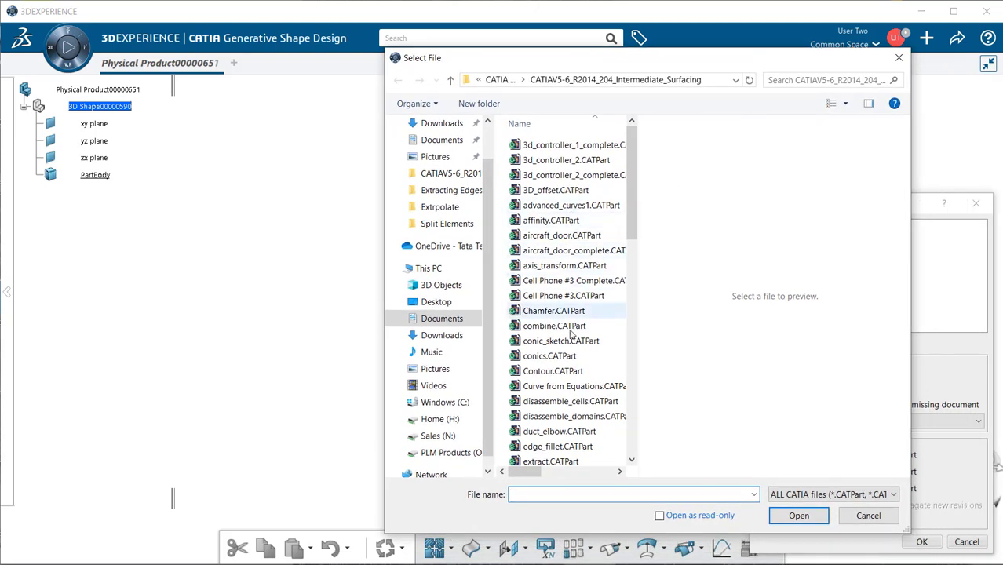
left_click_drag(633, 225, 635, 448)
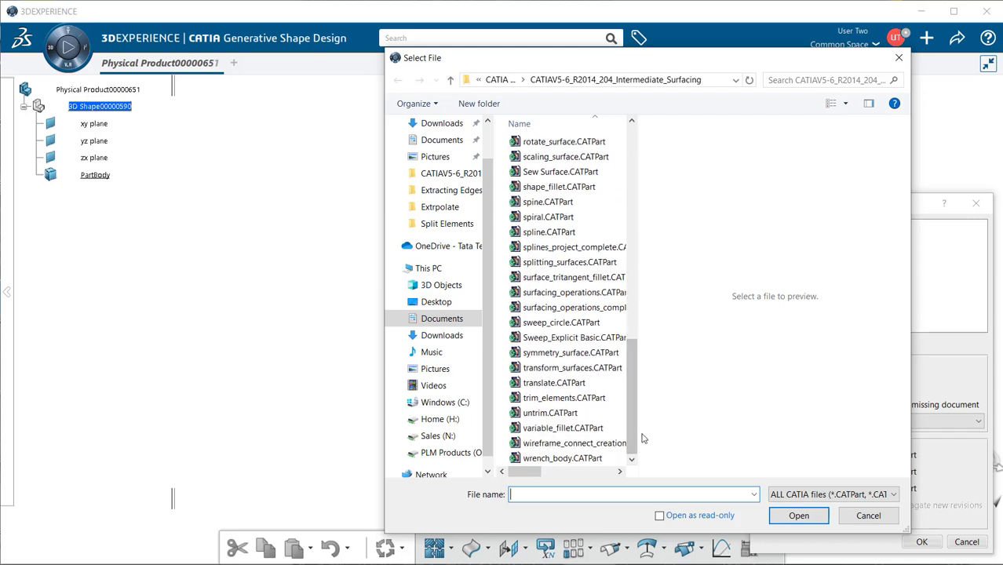
left_click(560, 444)
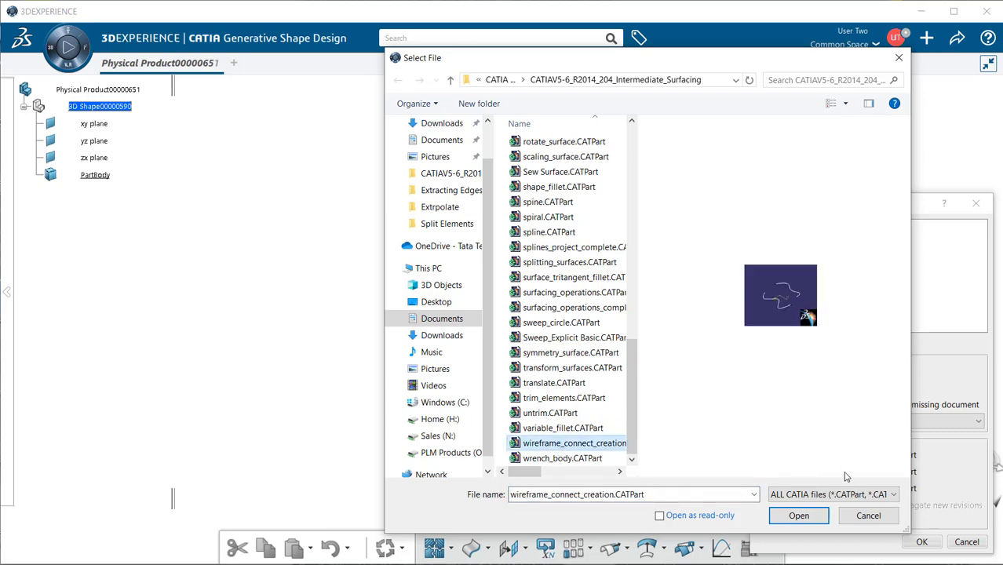
left_click(799, 516)
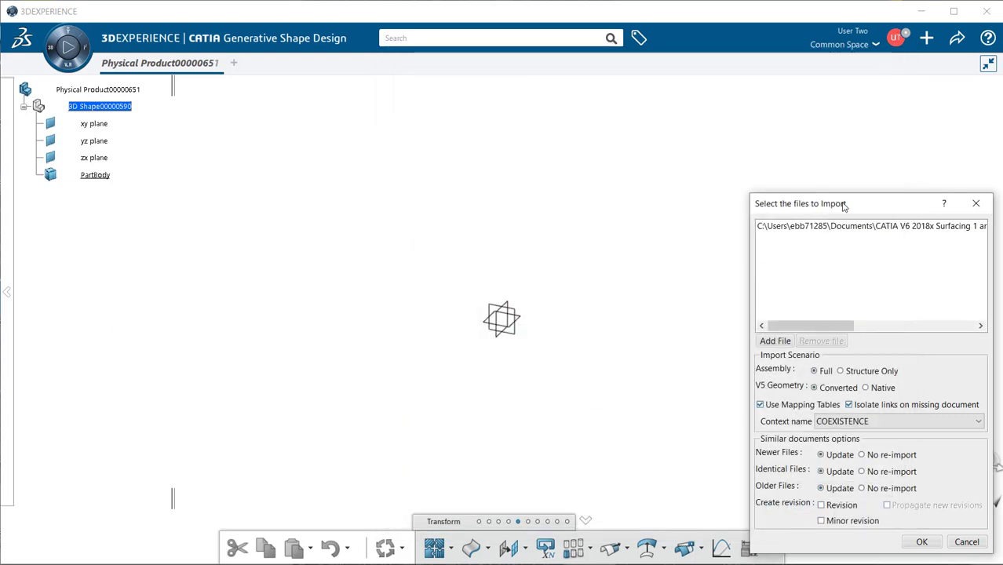
Accept the import settings, import the part from Files to Process, and dismiss the Import Report
left_click_drag(844, 205, 734, 128)
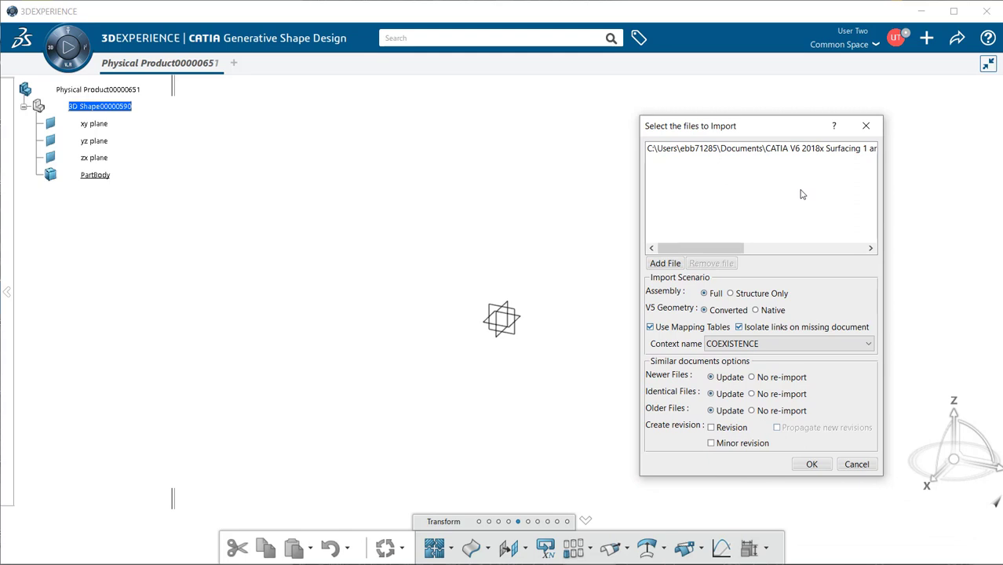
left_click(811, 464)
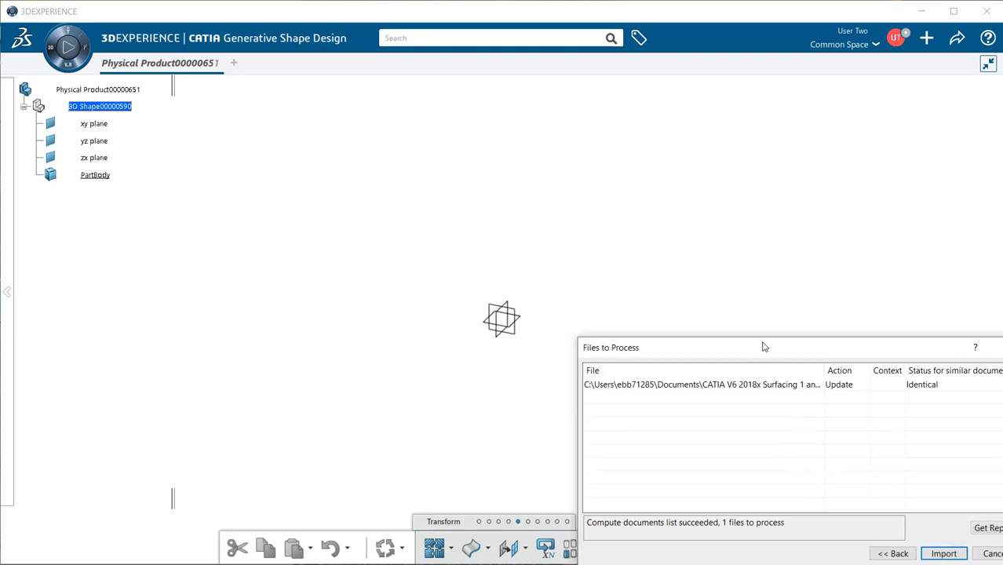
left_click_drag(763, 345, 694, 276)
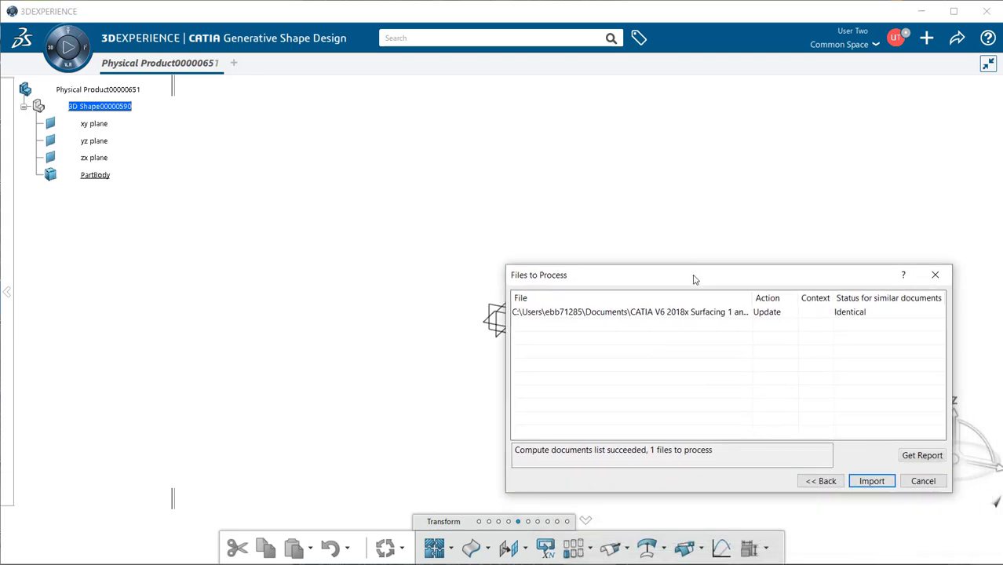
left_click(871, 482)
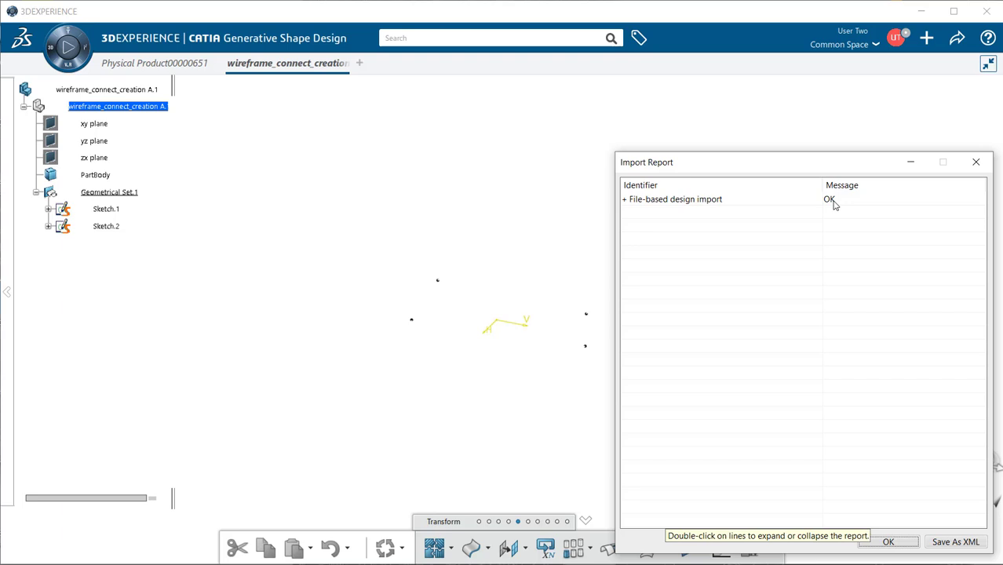
left_click(889, 542)
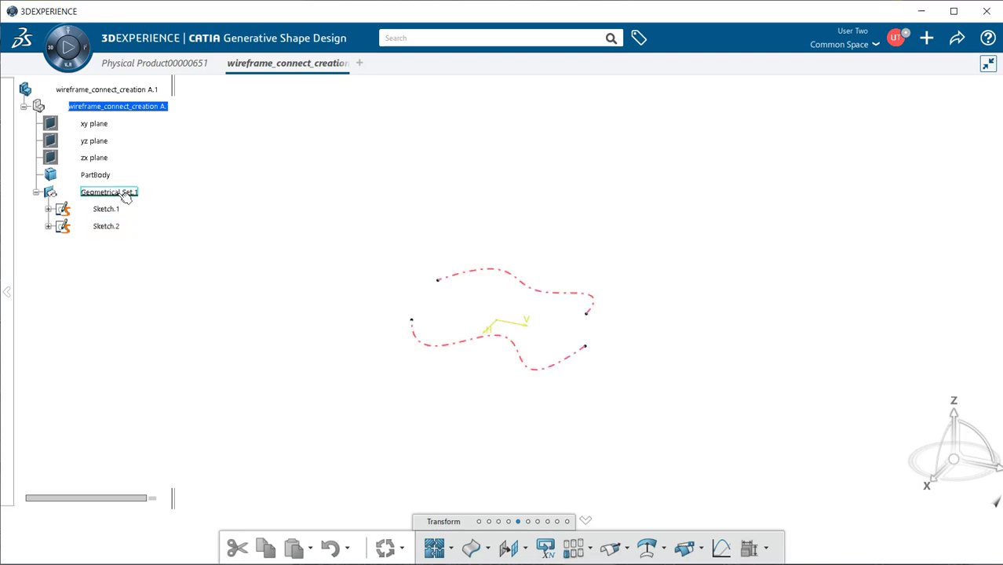
Highlight Geometrical Set.1's two curves, clear the selection, then select Sketch.1 in the tree
left_click(130, 193)
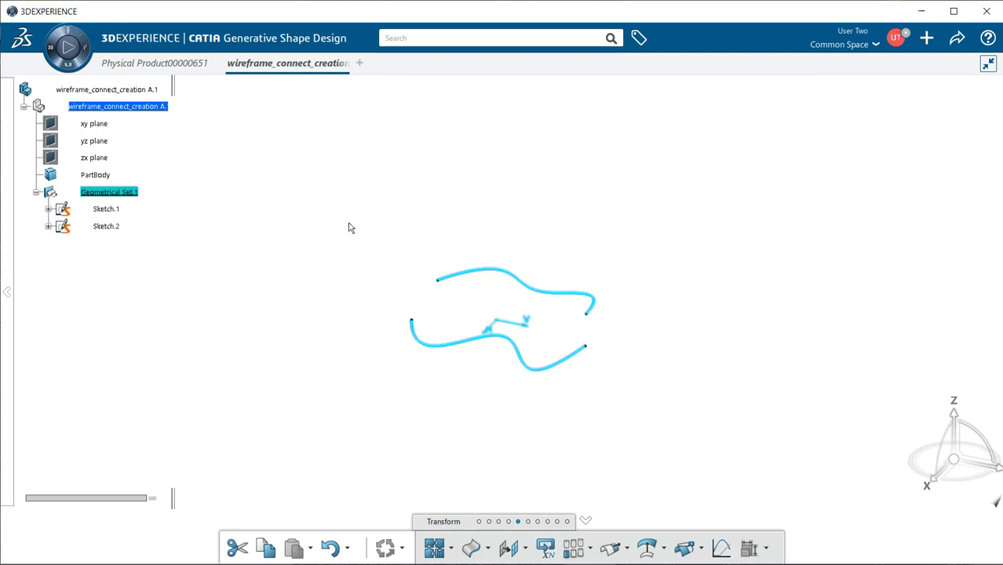
left_click(321, 277)
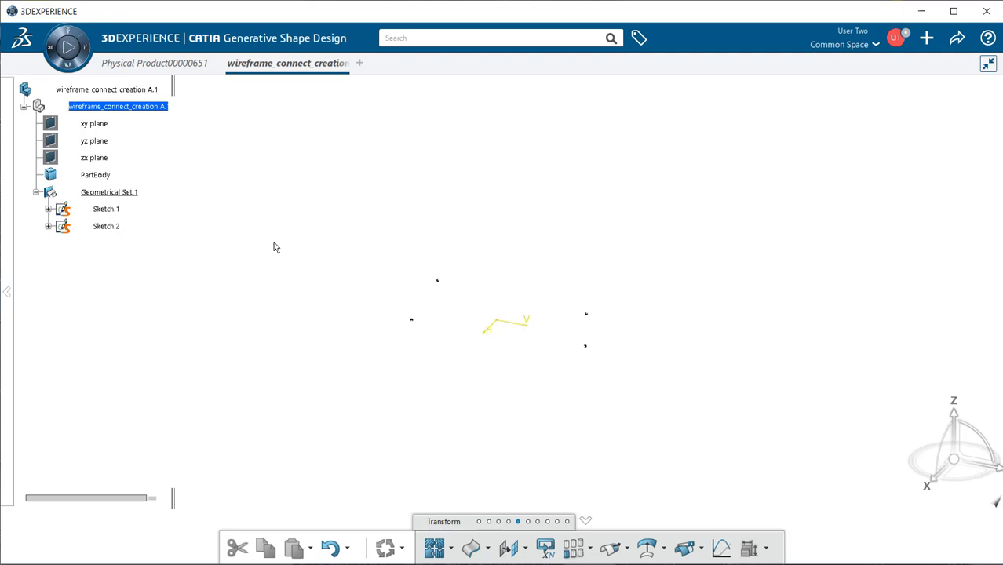
left_click(107, 211)
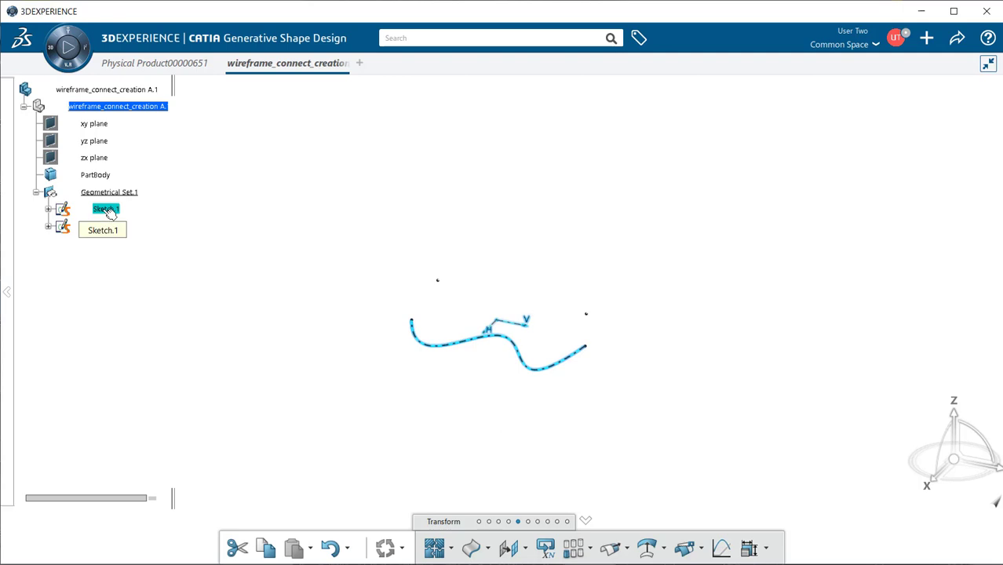
In Sketch.1's Graphic properties, set lines and curves to black at 0.35 mm thickness
right_click(109, 213)
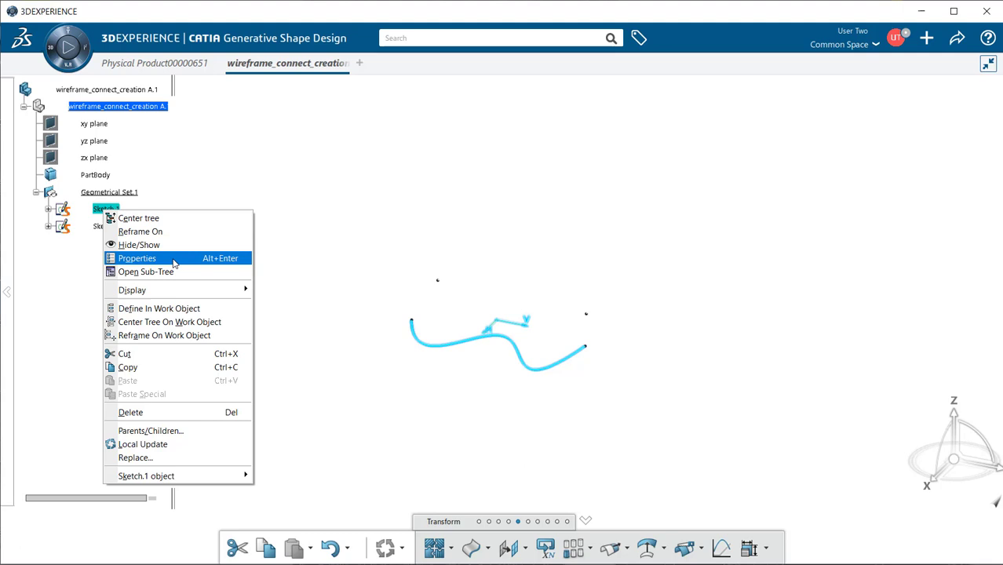
left_click(175, 259)
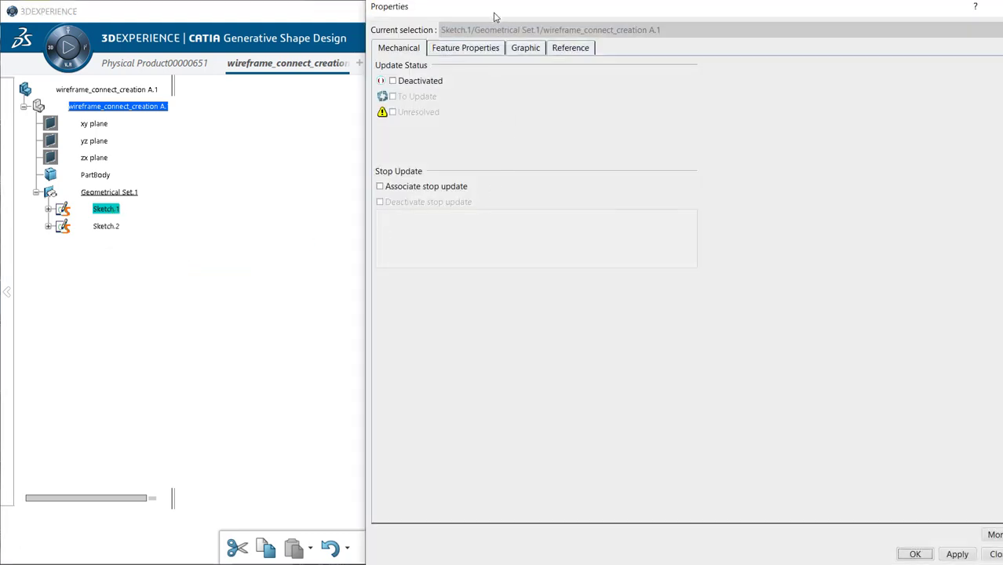
left_click_drag(493, 16, 412, 44)
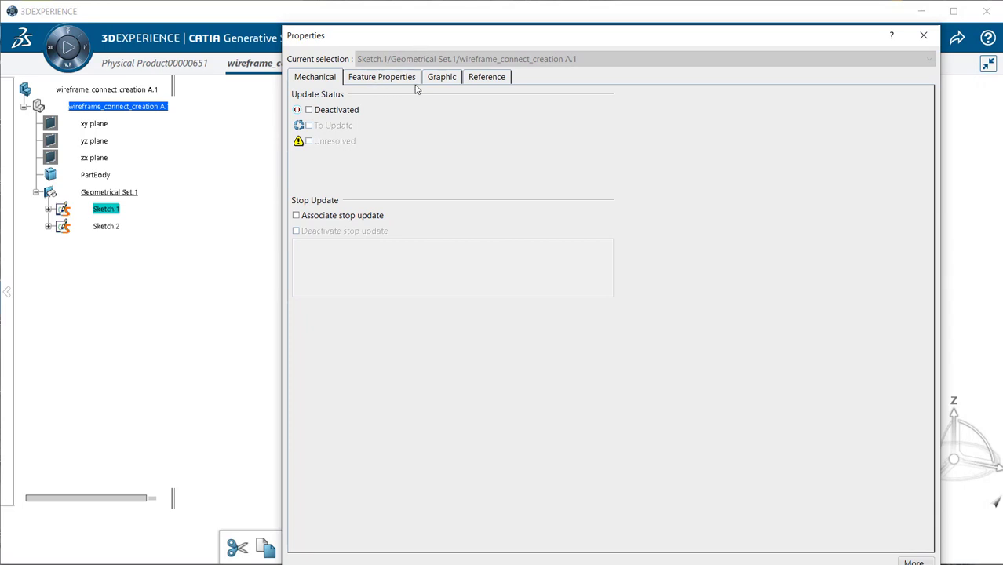
left_click(443, 77)
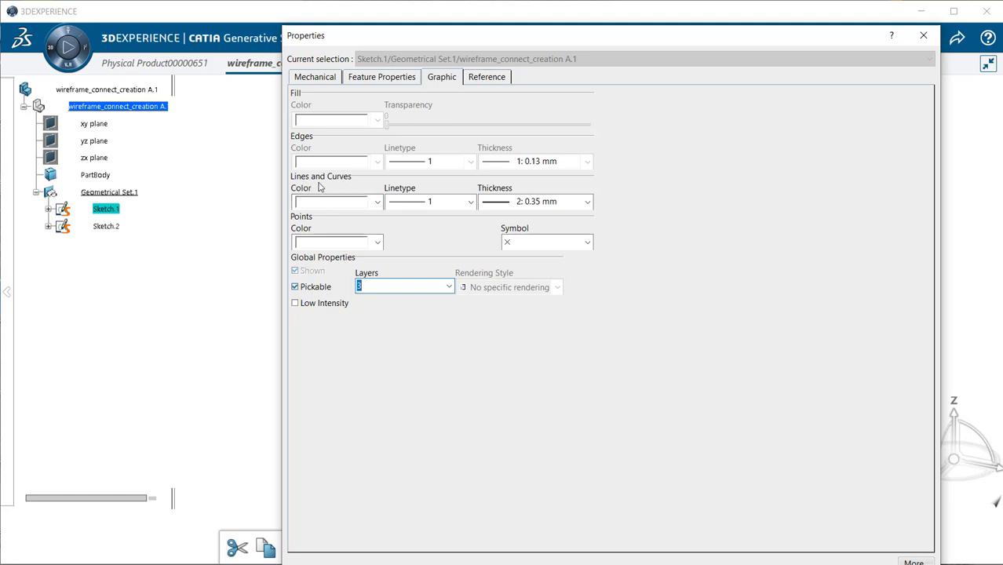
left_click(378, 204)
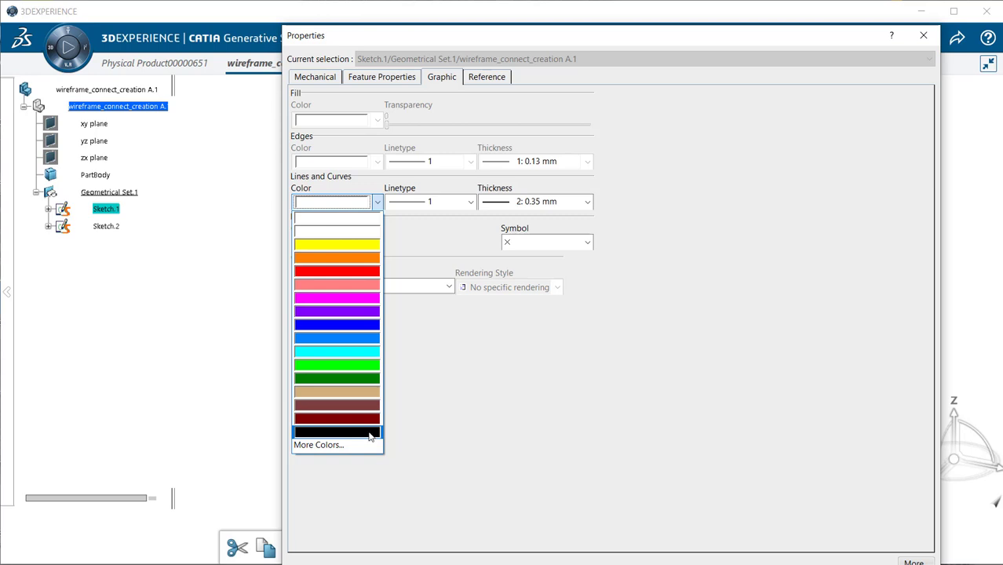
left_click(369, 433)
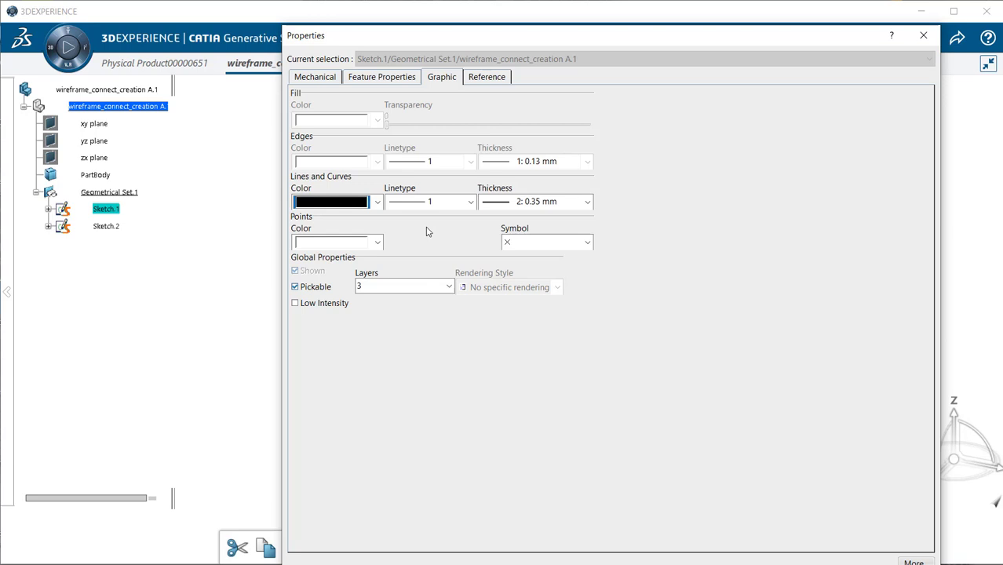
left_click(590, 202)
left_click(648, 208)
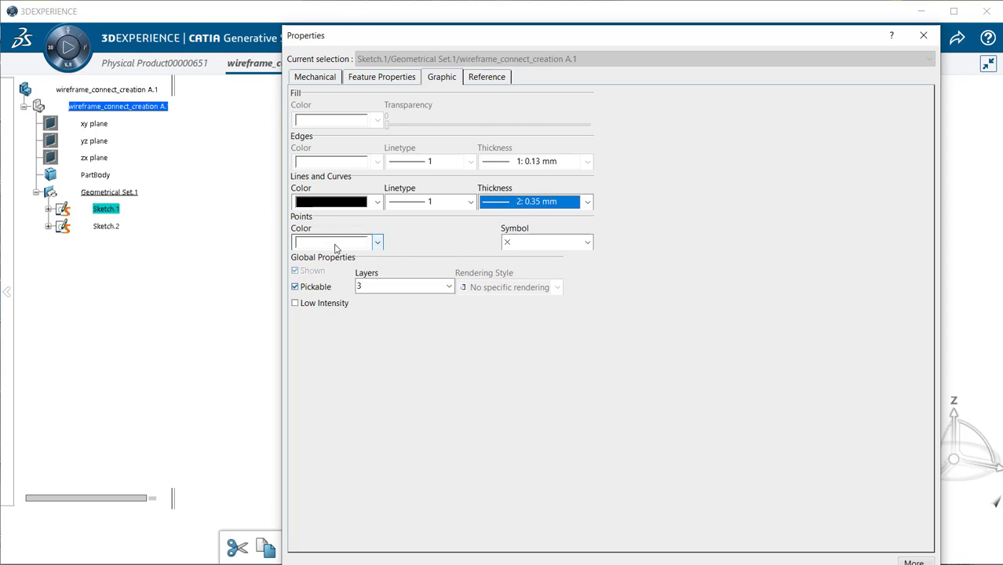
Set Sketch.1's points to blue and apply the changes
left_click(378, 244)
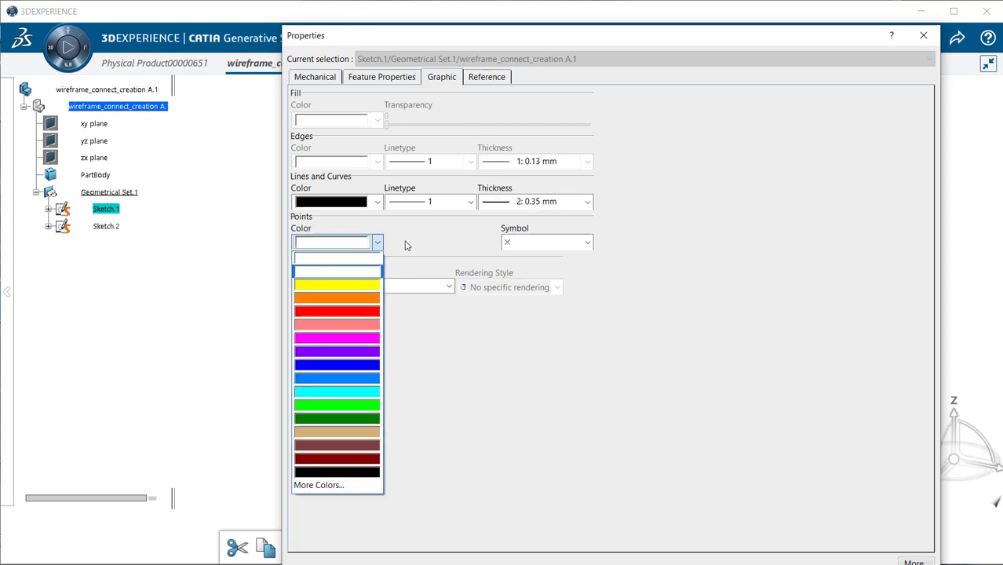
left_click(366, 377)
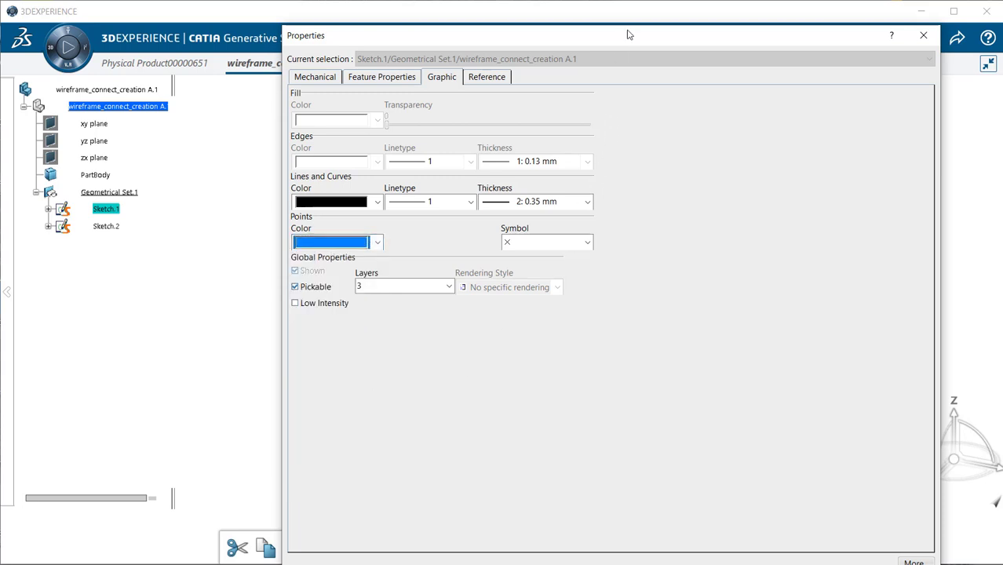
left_click_drag(628, 34, 584, 25)
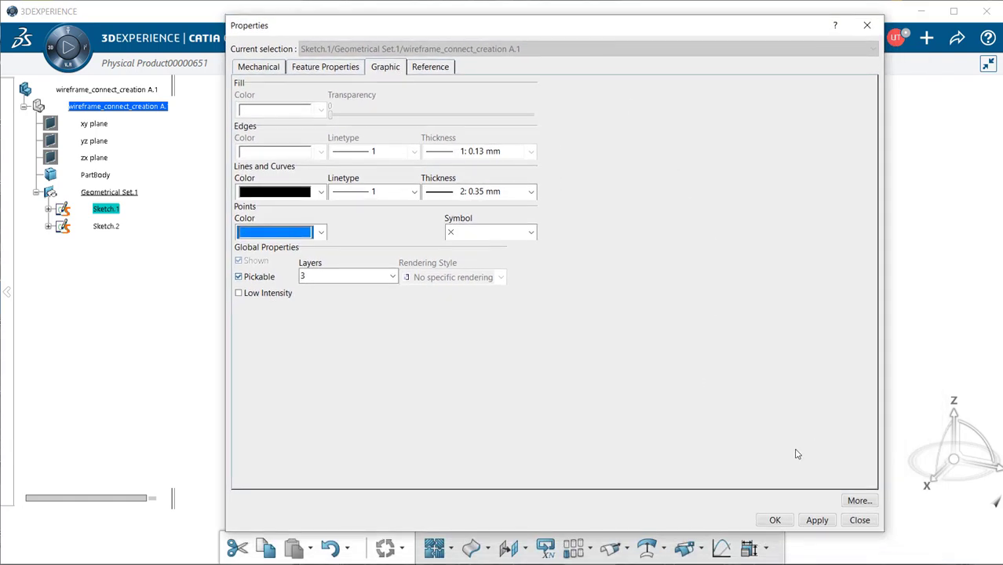
left_click(816, 520)
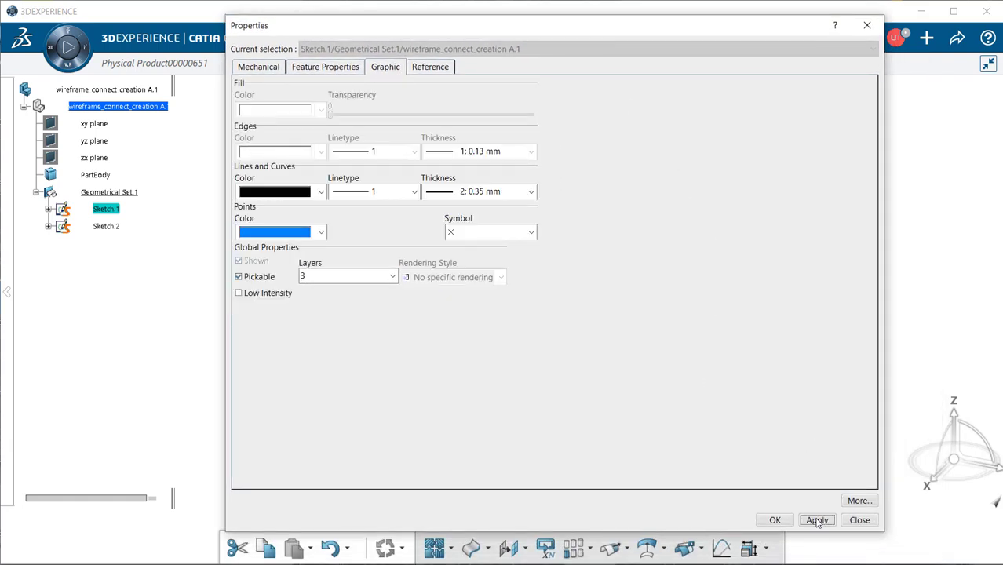
left_click(774, 521)
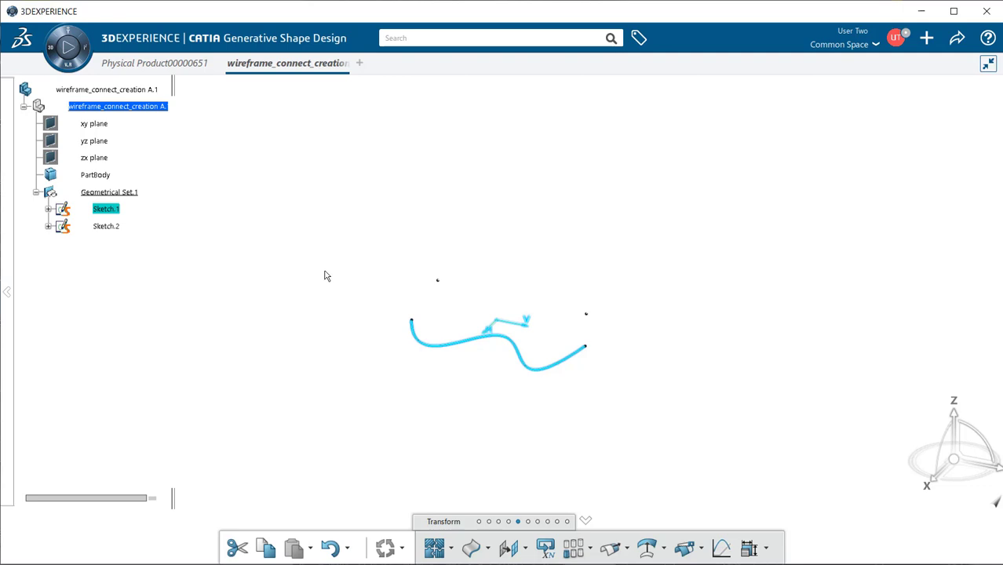
Deselect Sketch.1 to show its black curve, then select Sketch.2 in the tree
left_click(309, 314)
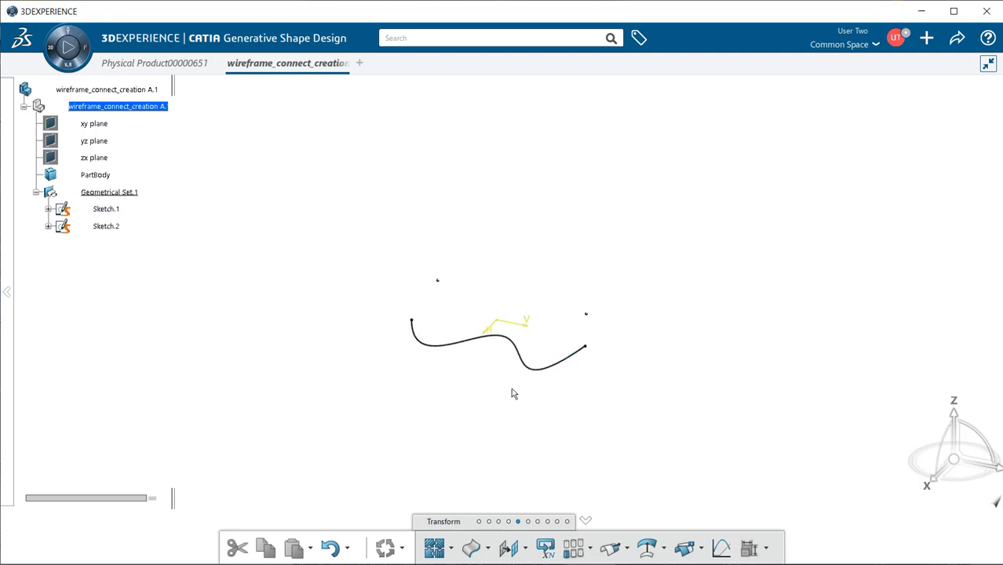
left_click(108, 226)
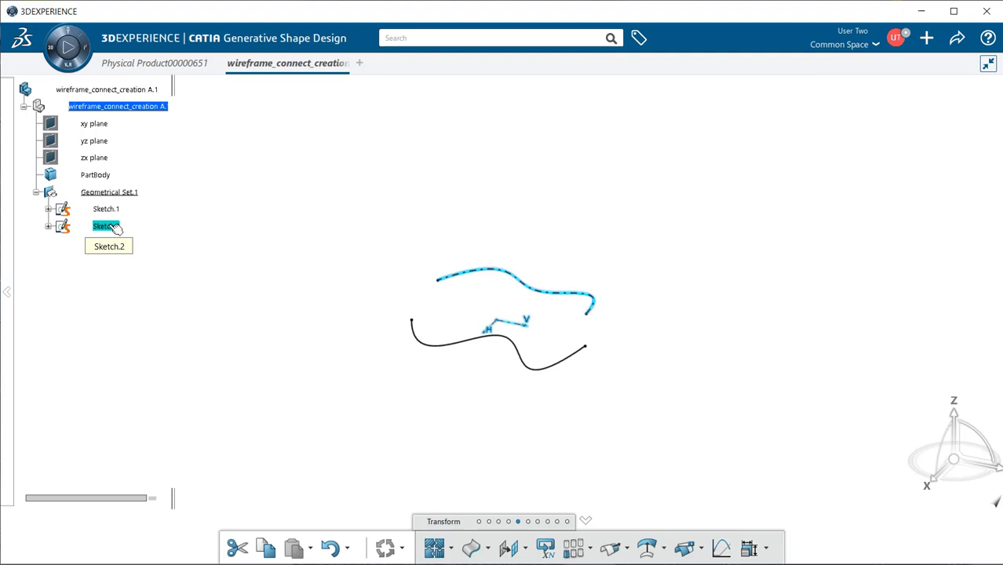
In Sketch.2's properties, make lines and curves black (0.35 mm) and points blue, then apply
right_click(116, 227)
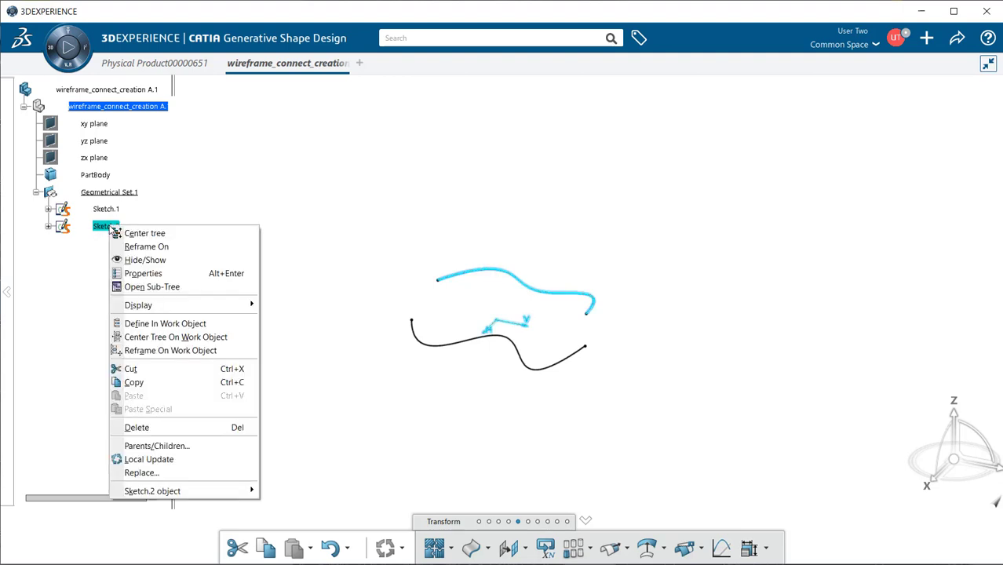
left_click(173, 273)
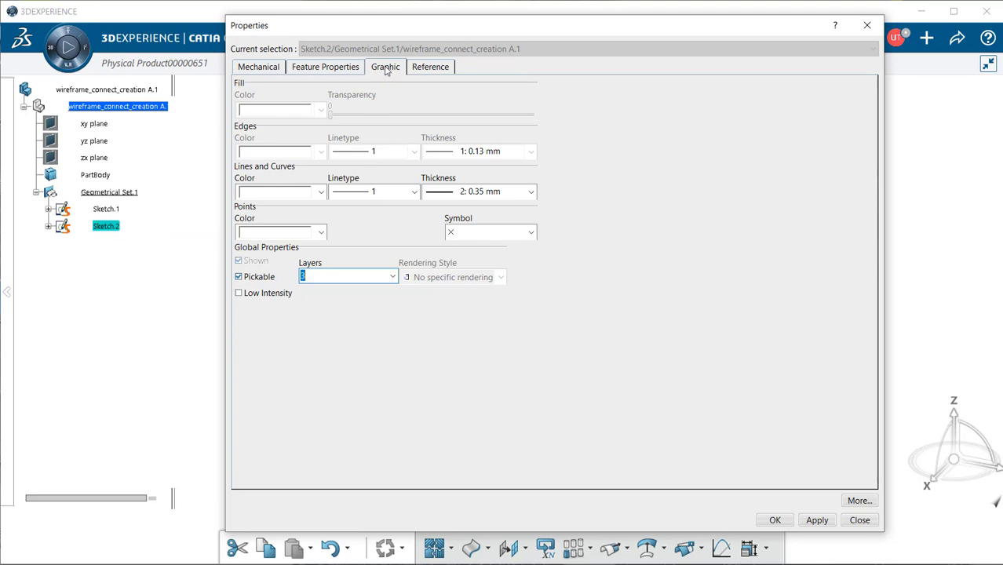
left_click(322, 192)
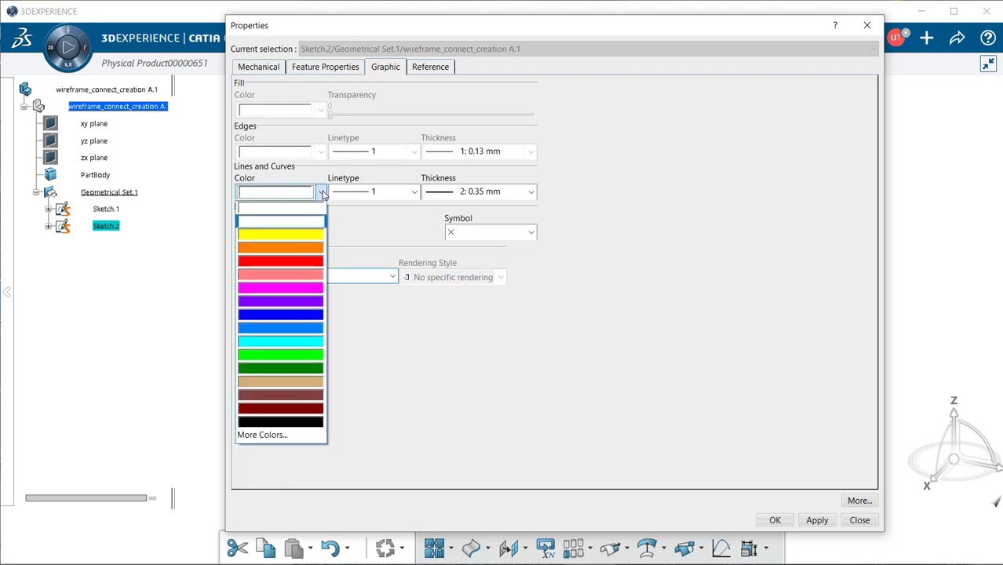
left_click(312, 424)
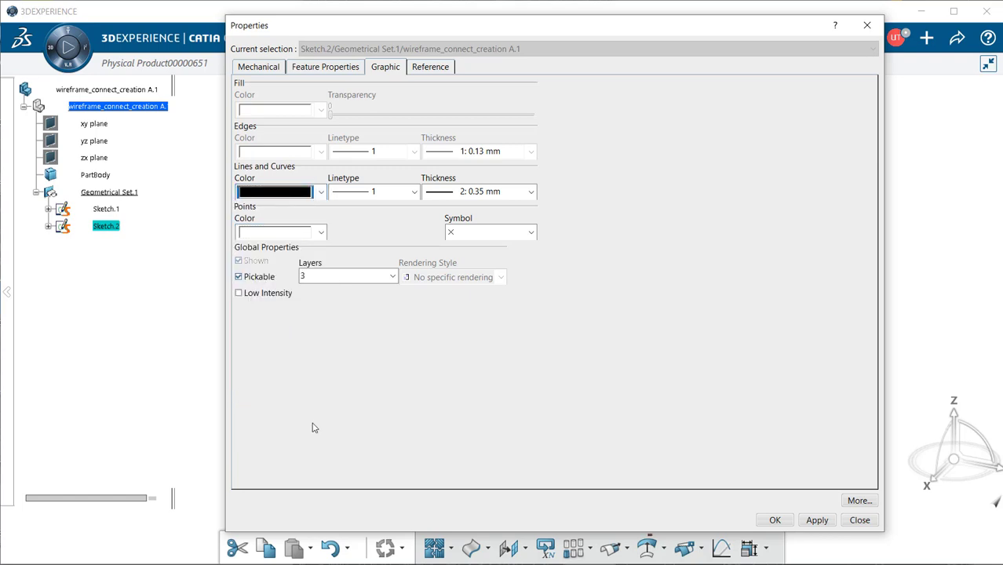
left_click(321, 234)
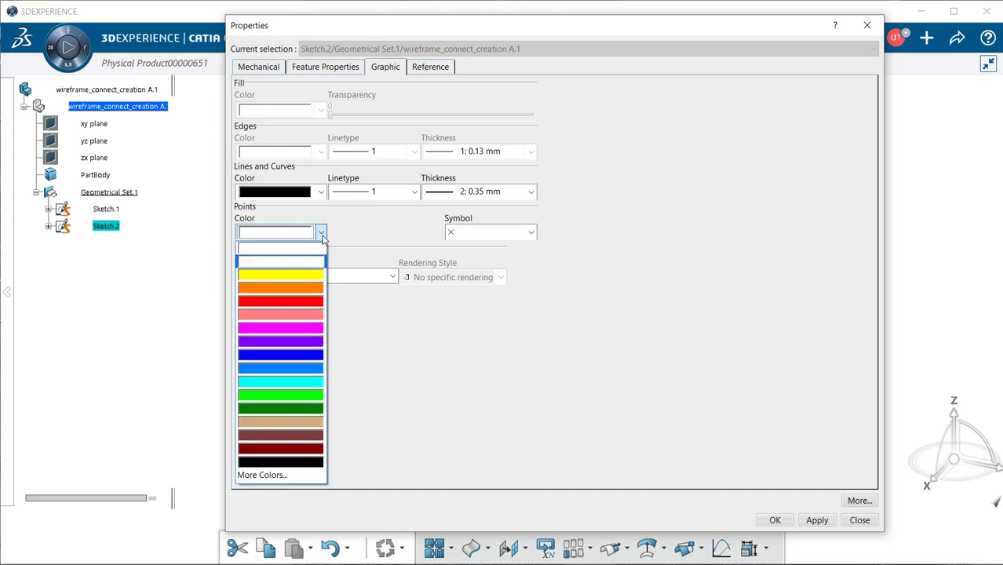
left_click(306, 374)
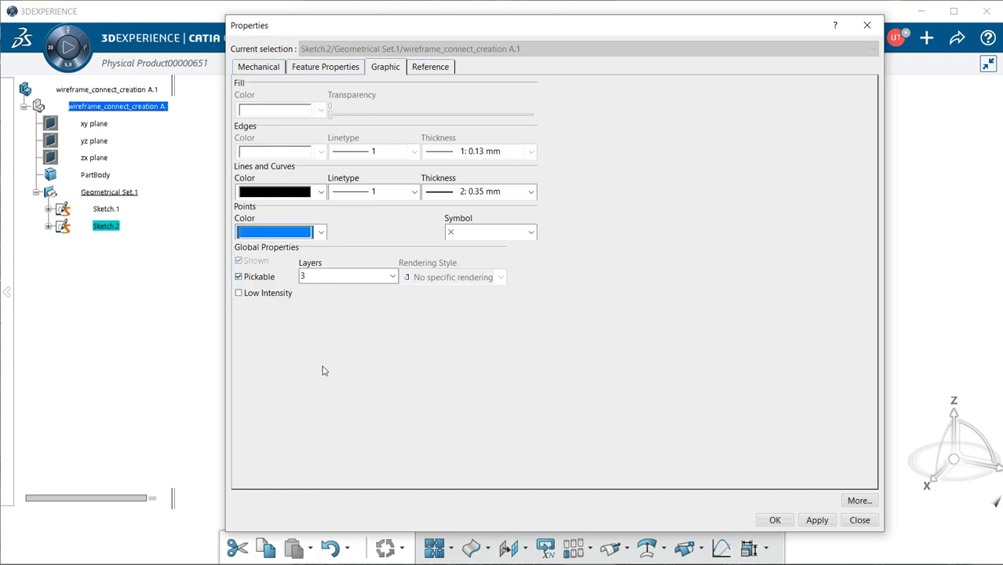
left_click(820, 523)
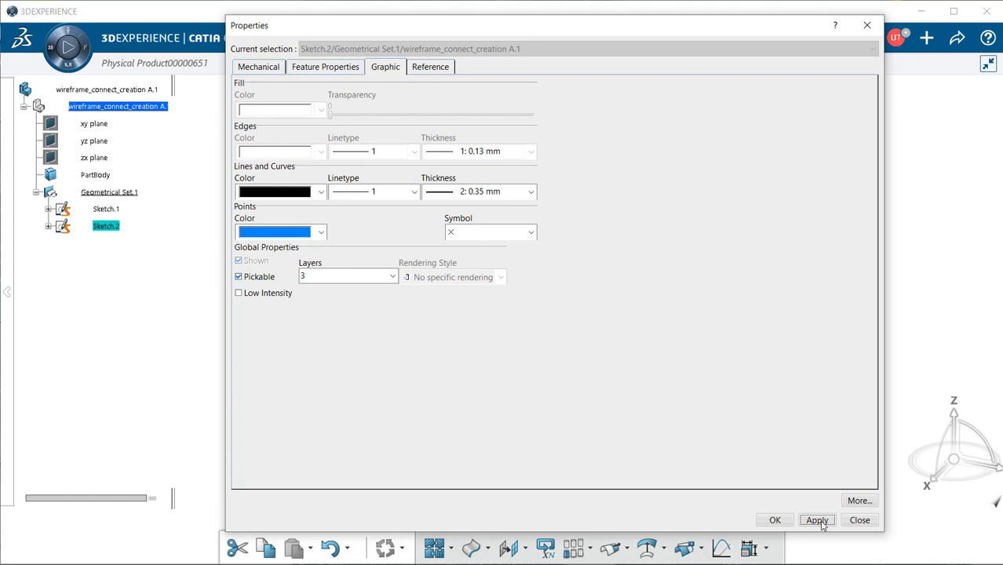
left_click(774, 521)
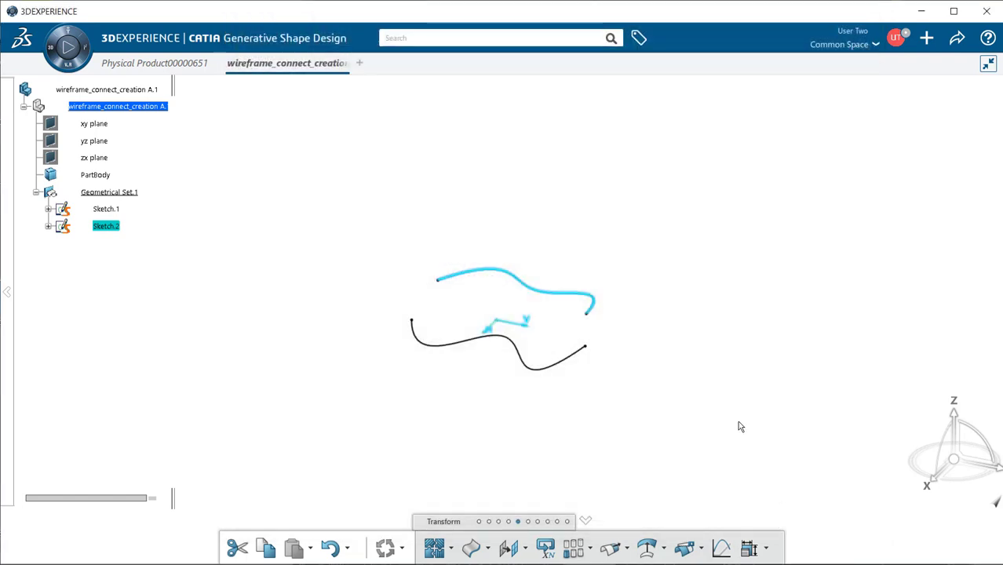
Deselect Sketch.2 and rotate the view to inspect both black curves
left_click(697, 228)
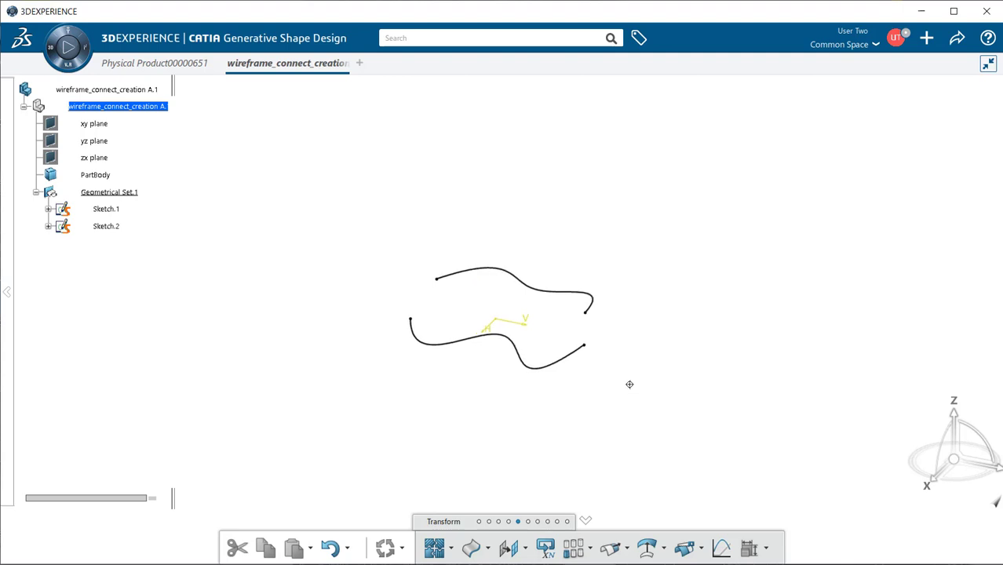
middle_click_drag(629, 383, 578, 443)
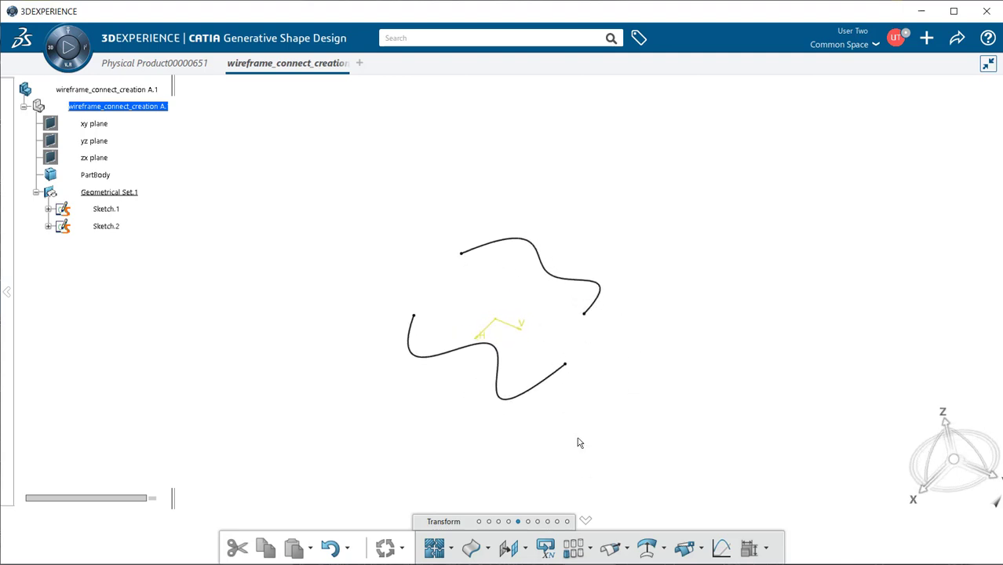